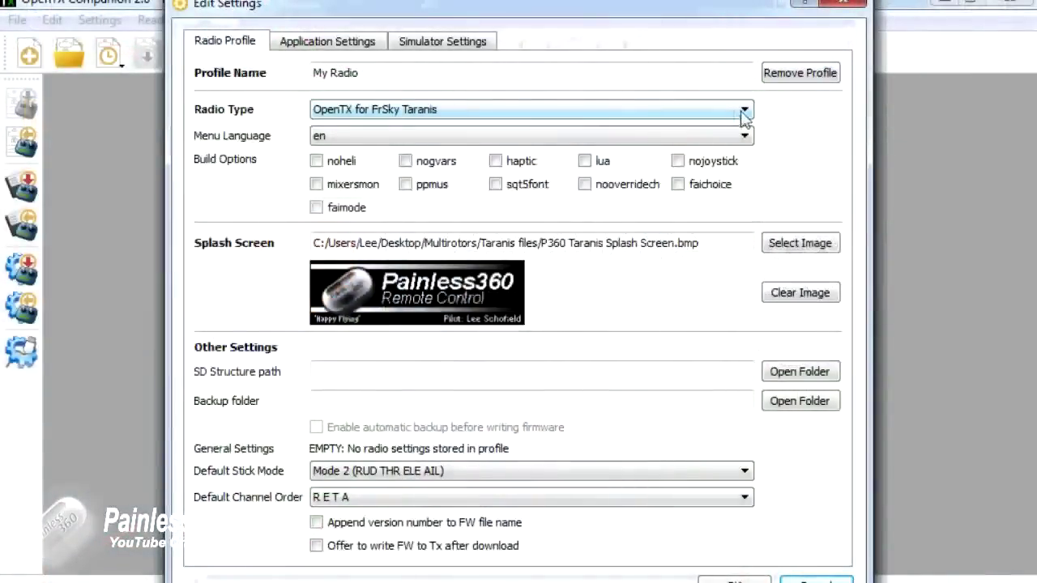
Set the radio type to OpenTX for FrSky Taranis Plus and enable offering to write firmware
{"action": "left_click", "coordinate": [745, 109]}
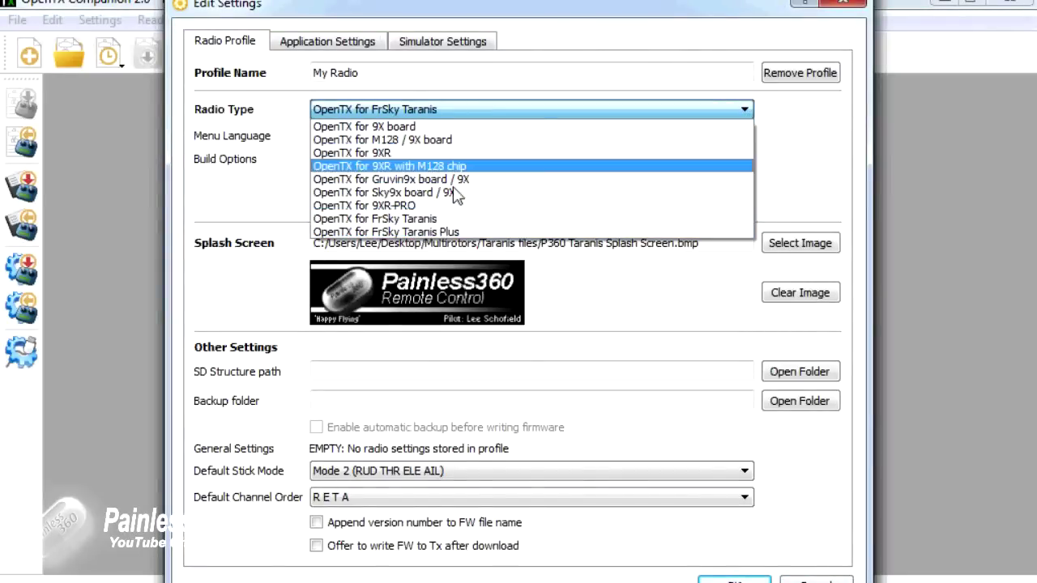
{"action": "left_click", "coordinate": [451, 229]}
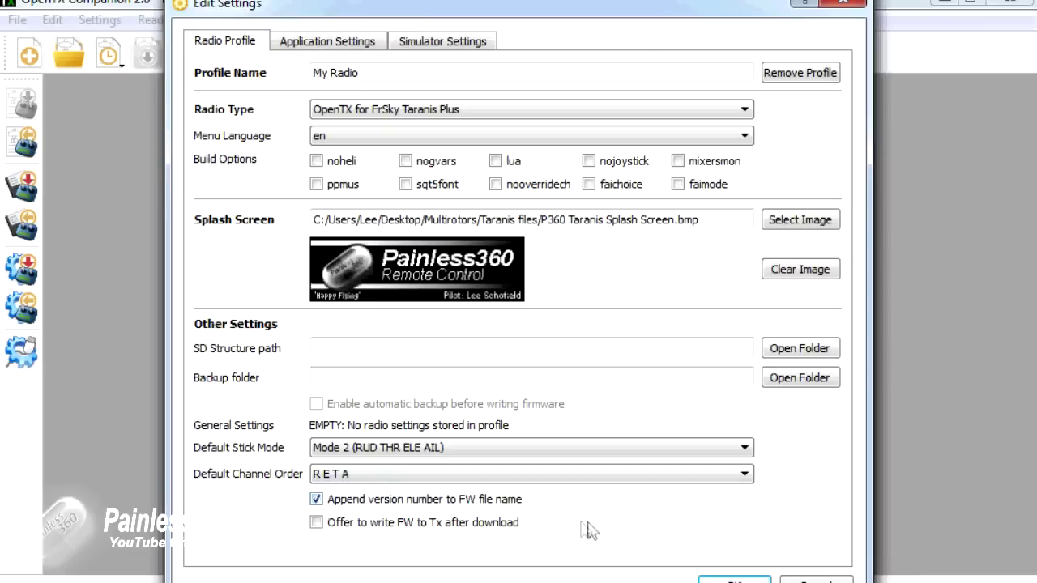
{"action": "left_click", "coordinate": [316, 524]}
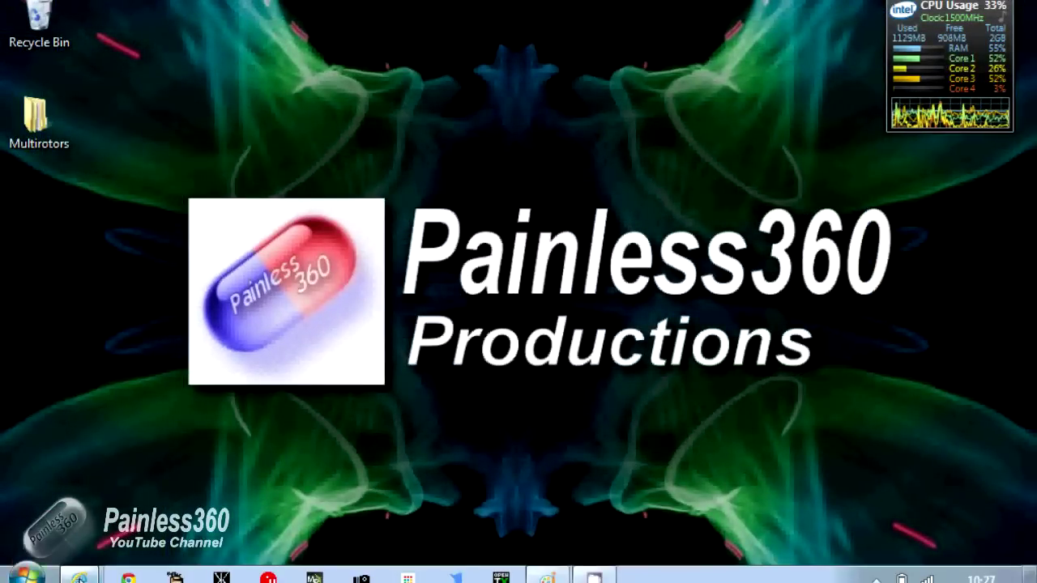
On the OpenTX website, go to Downloads and open the Taranis Start Screens gallery
{"action": "mouse_move", "coordinate": [78, 577]}
{"action": "left_click", "coordinate": [178, 486]}
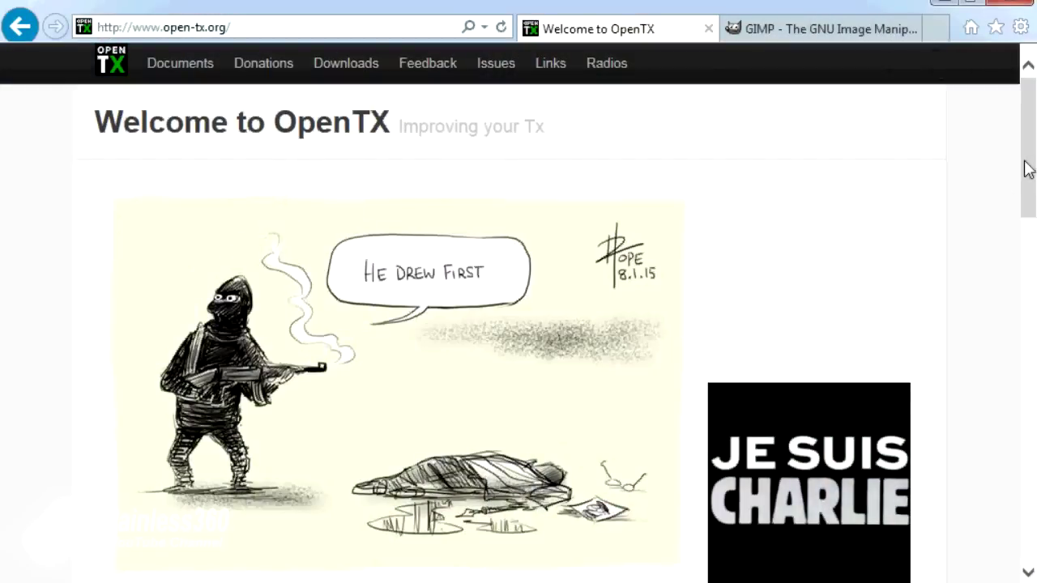
{"action": "left_click_drag", "start_coordinate": [1027, 169], "coordinate": [682, 84]}
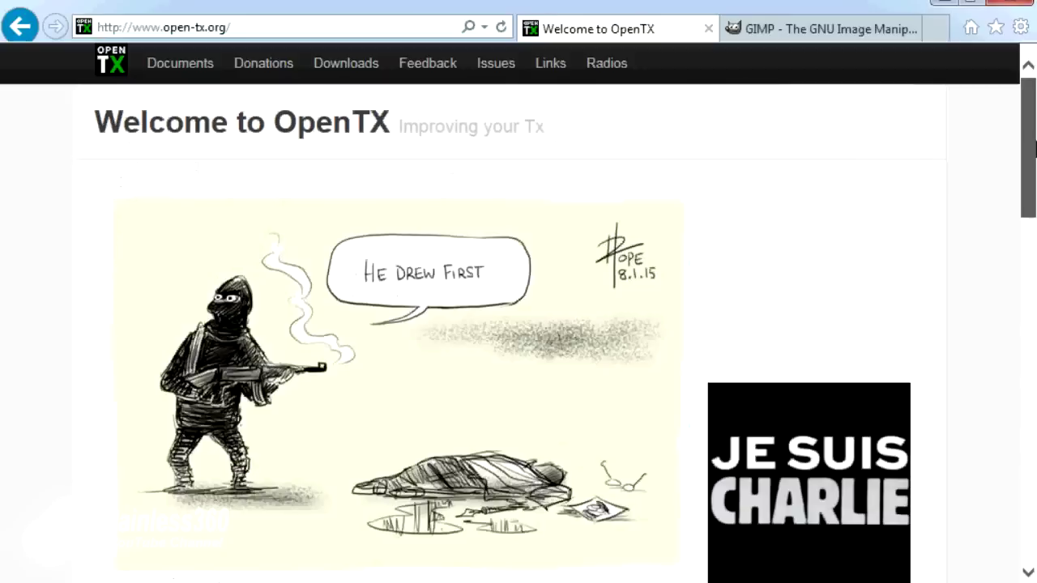
{"action": "left_click", "coordinate": [345, 79]}
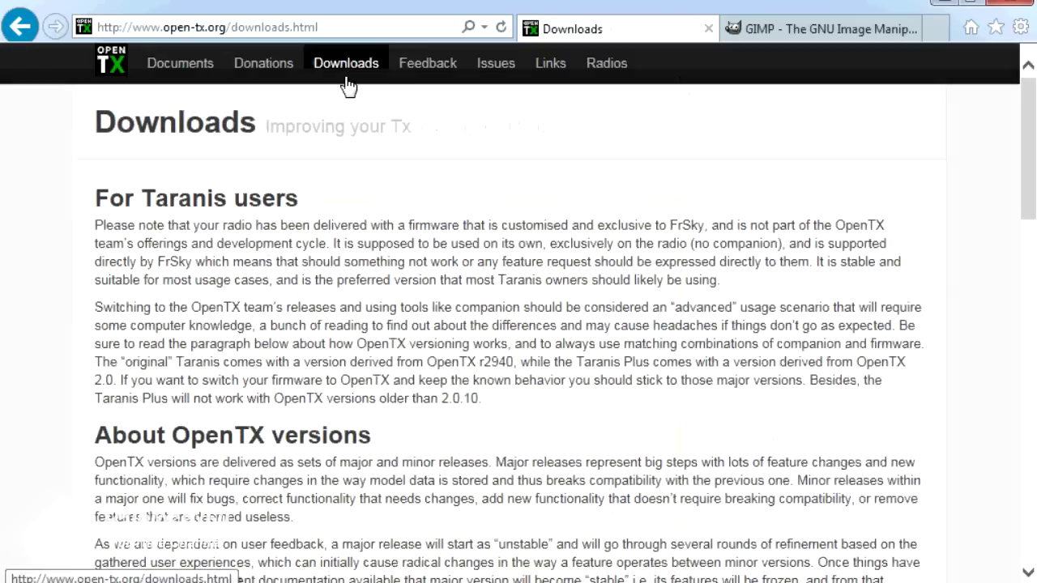
{"action": "left_click_drag", "start_coordinate": [1032, 173], "coordinate": [1033, 307]}
{"action": "scroll", "coordinate": [607, 390], "scroll_direction": "down", "scroll_amount": 6}
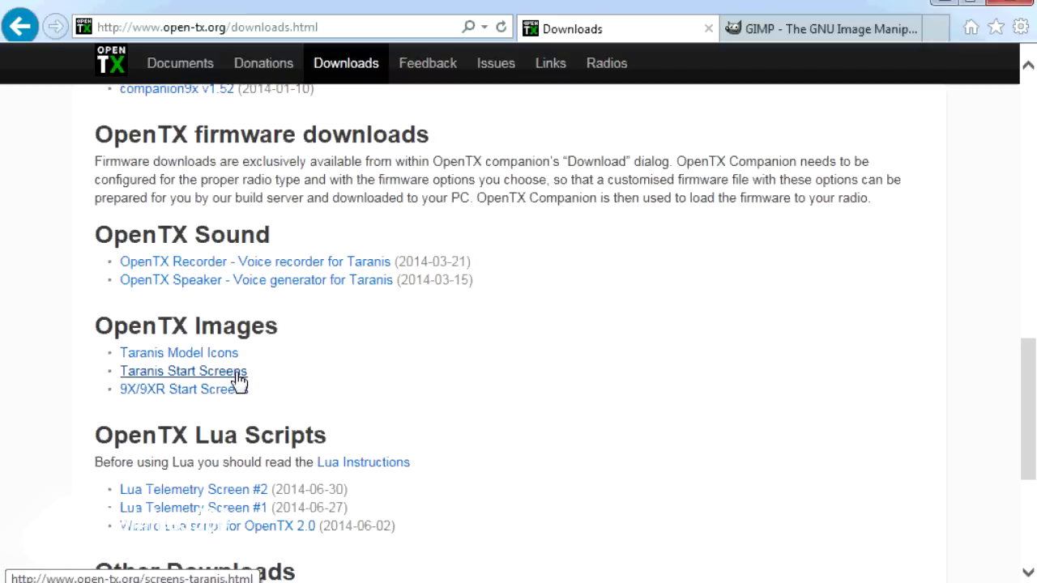
{"action": "left_click", "coordinate": [239, 379]}
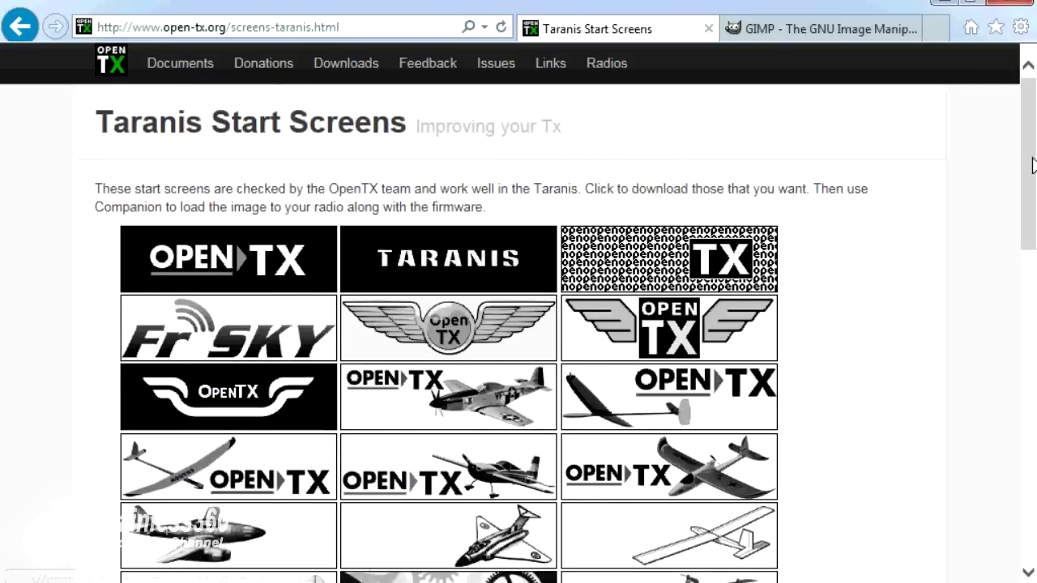
Open the jet start screen 00014.png and choose Save picture as on it
{"action": "left_click_drag", "start_coordinate": [1032, 165], "coordinate": [1022, 188]}
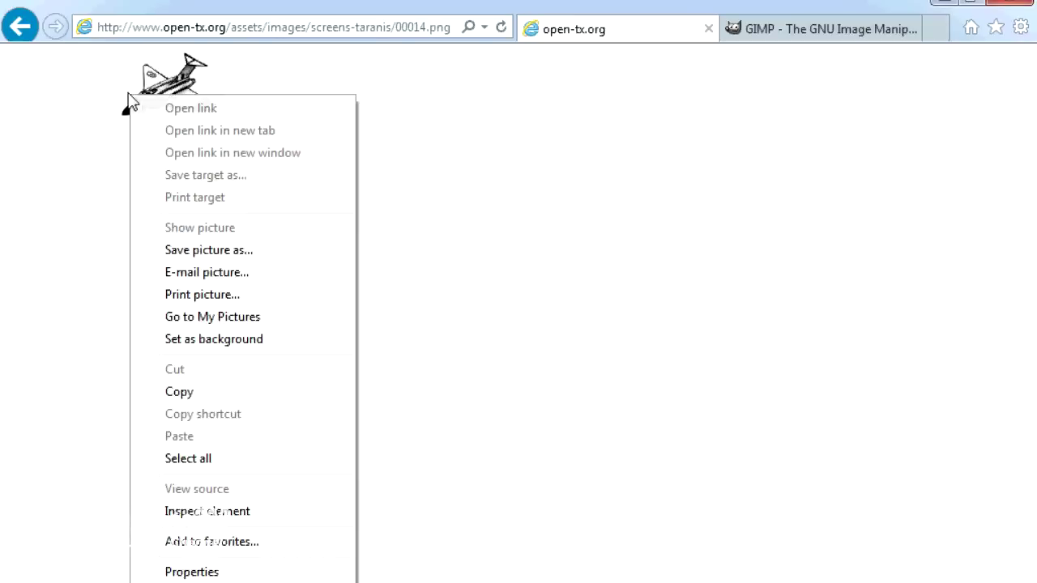
{"action": "left_click", "coordinate": [226, 251]}
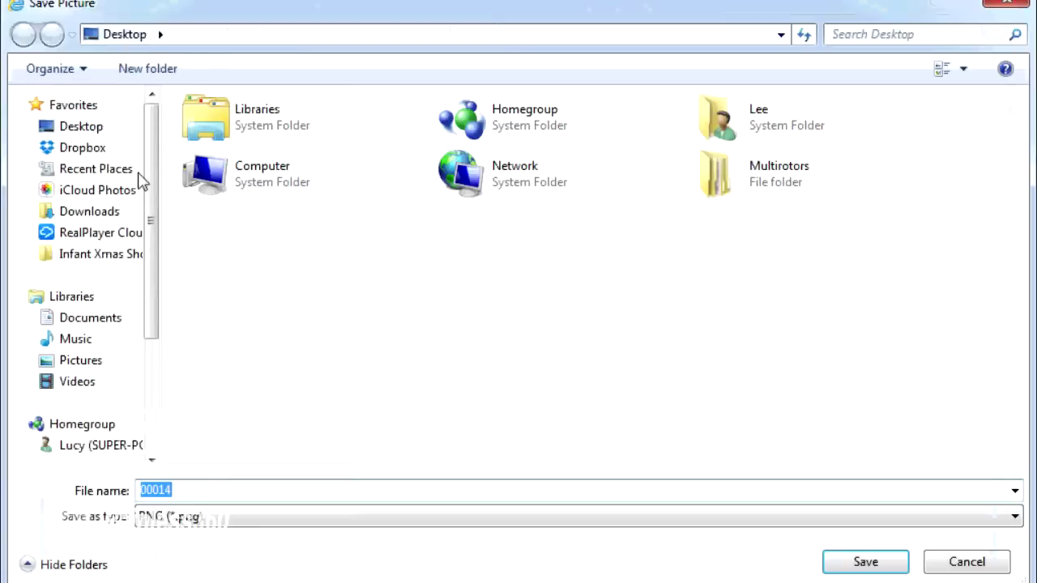
Save the jet picture to the Desktop as a Bitmap (*.bmp) named 00014
{"action": "left_click", "coordinate": [85, 129]}
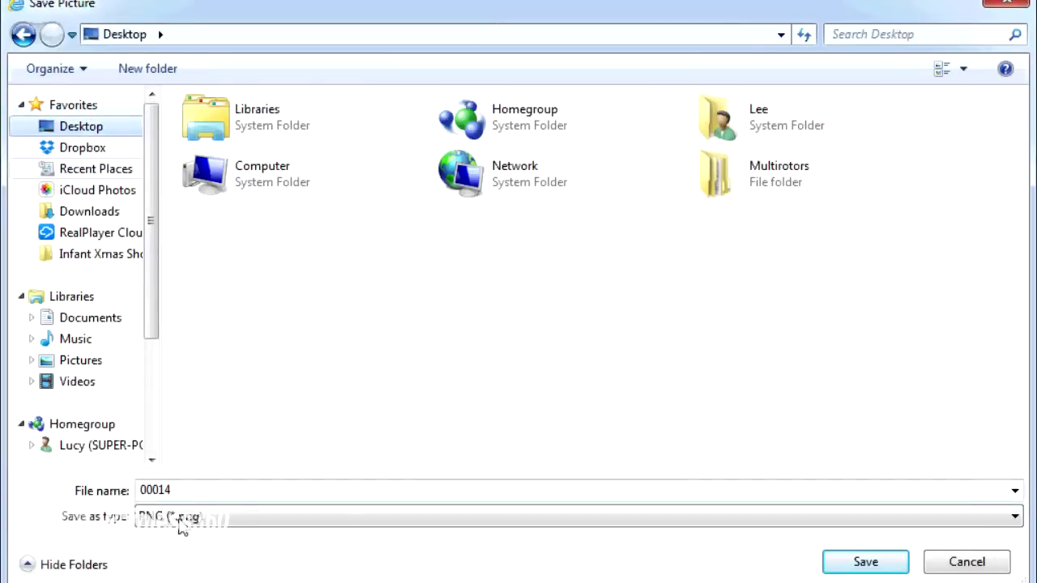
{"action": "left_click", "coordinate": [246, 520]}
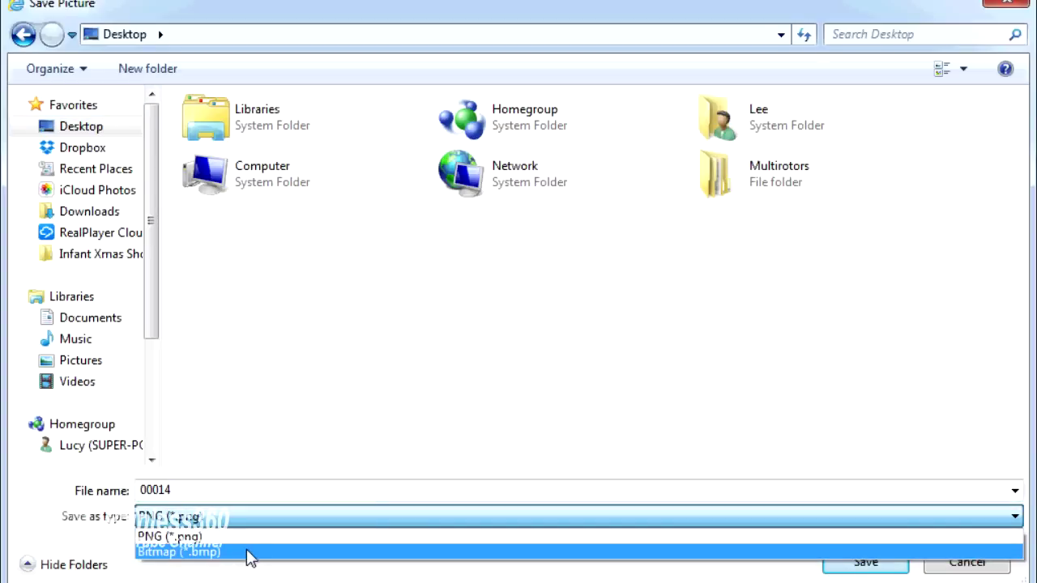
{"action": "left_click", "coordinate": [247, 553]}
{"action": "left_click", "coordinate": [888, 567]}
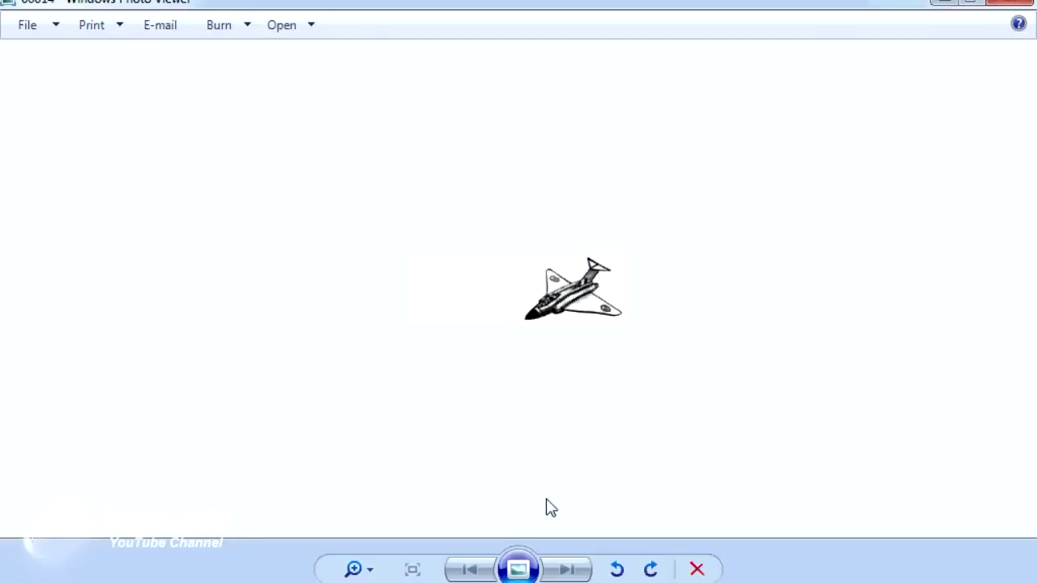
Zoom well into the saved 00014 jet image with the magnifier slider
{"action": "left_click", "coordinate": [357, 571]}
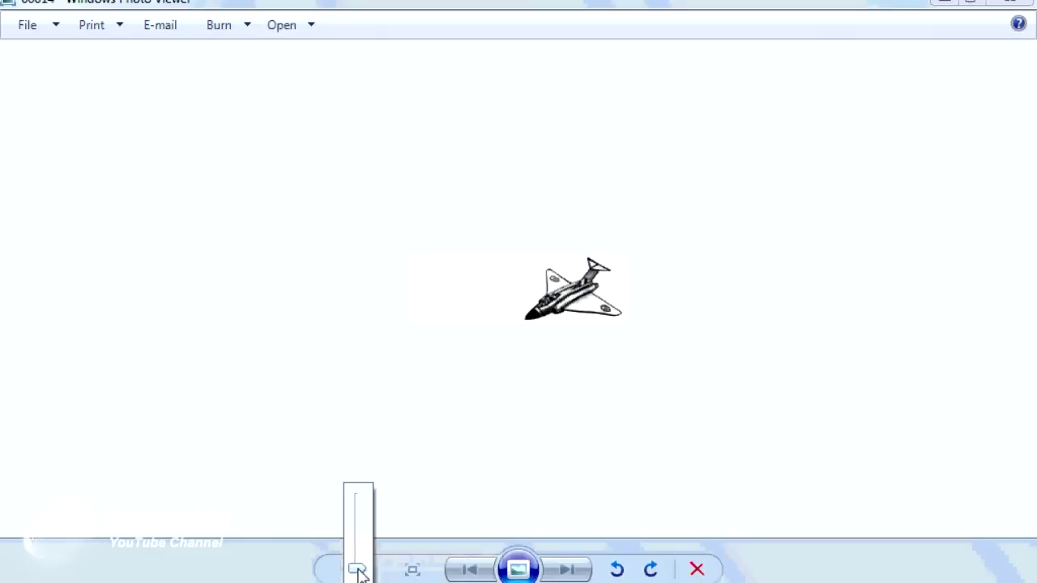
{"action": "left_click_drag", "start_coordinate": [359, 567], "coordinate": [354, 537]}
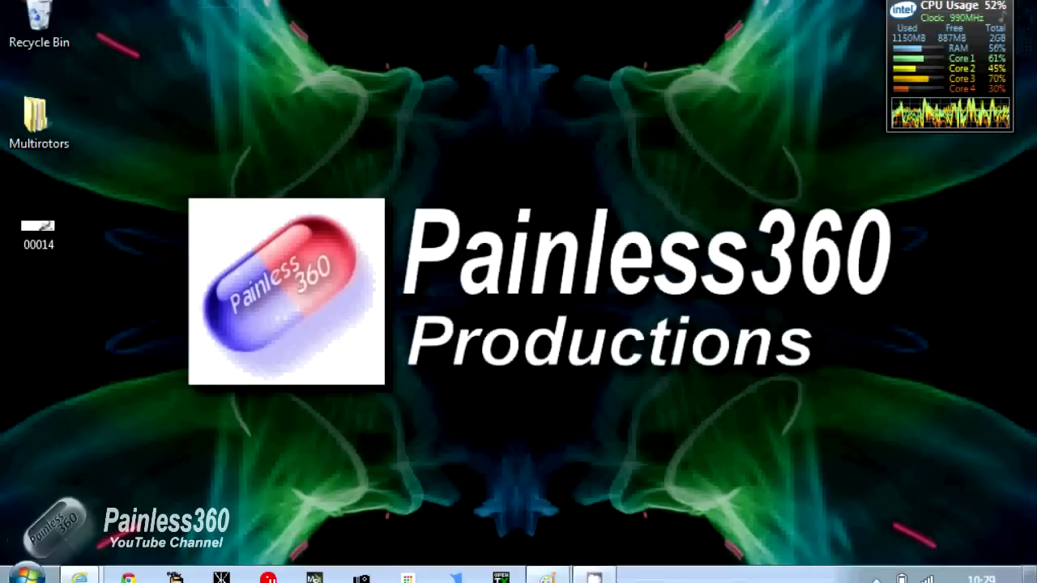
{"action": "mouse_move", "coordinate": [93, 573]}
{"action": "left_click", "coordinate": [299, 479]}
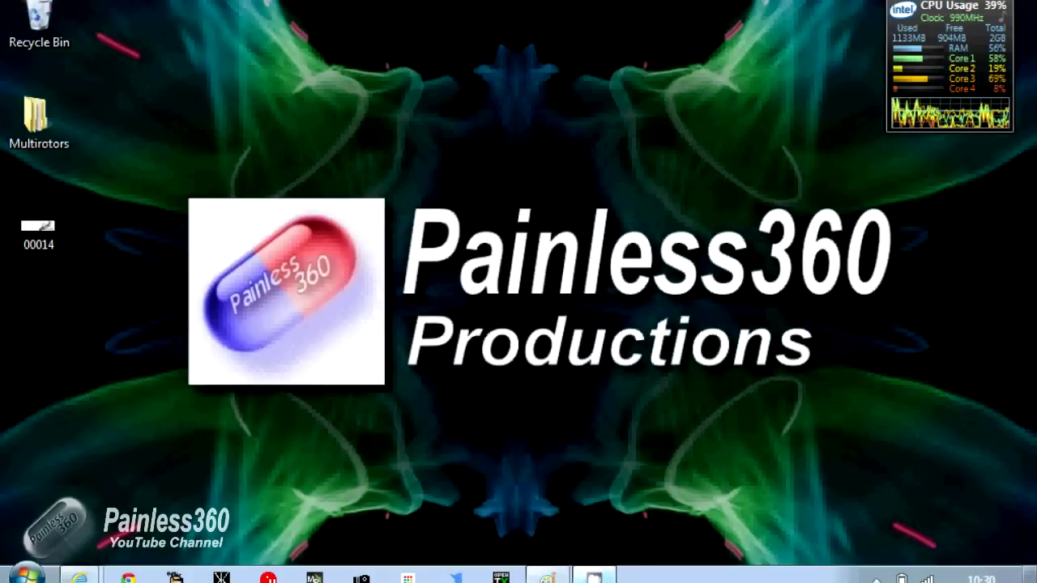
Open the 00014 jet image in a maximized Paint window zoomed to 400%
{"action": "left_click", "coordinate": [548, 577]}
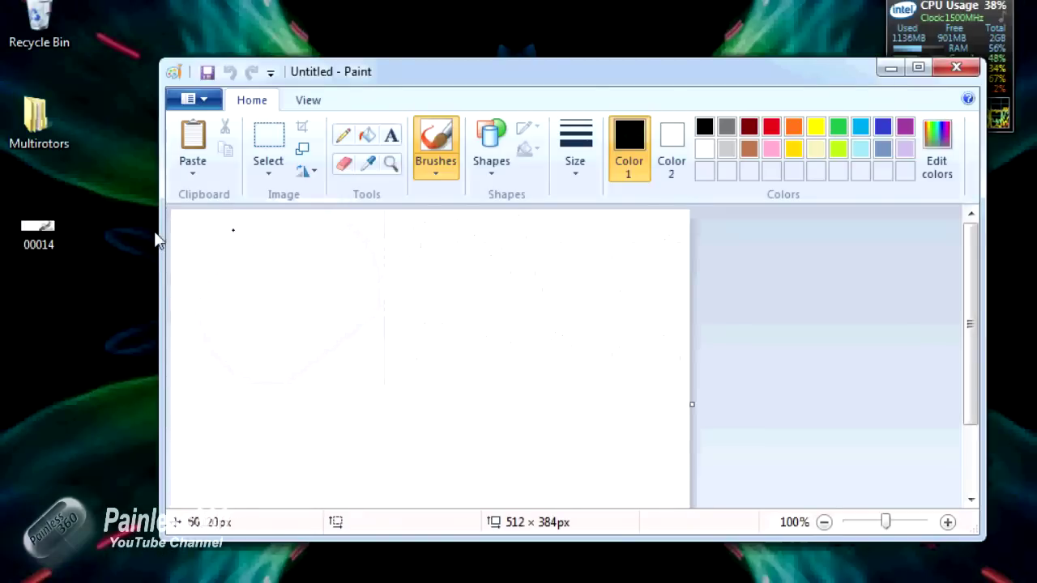
{"action": "left_click_drag", "start_coordinate": [39, 231], "coordinate": [372, 312]}
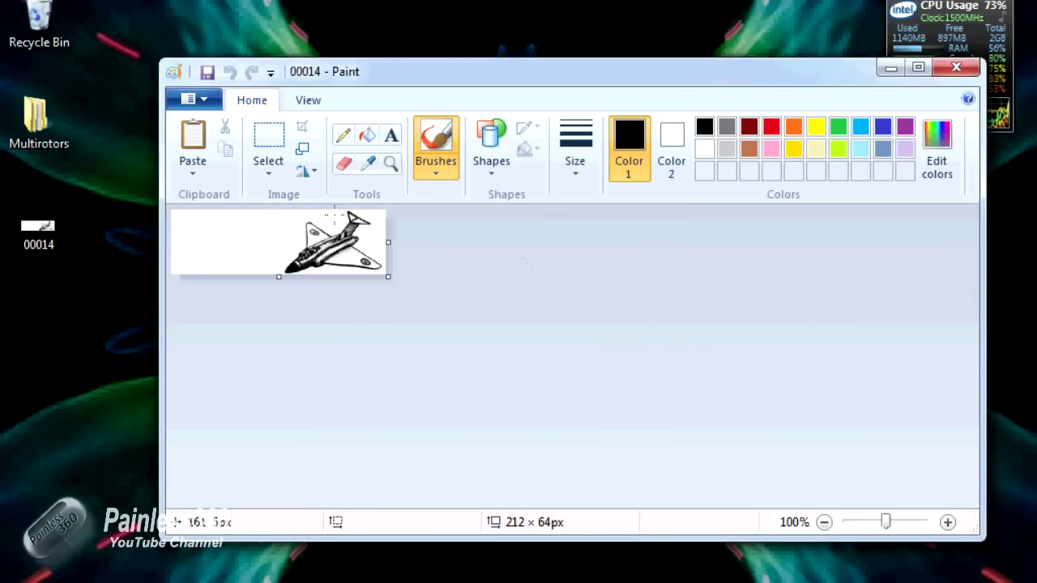
{"action": "left_click", "coordinate": [925, 71]}
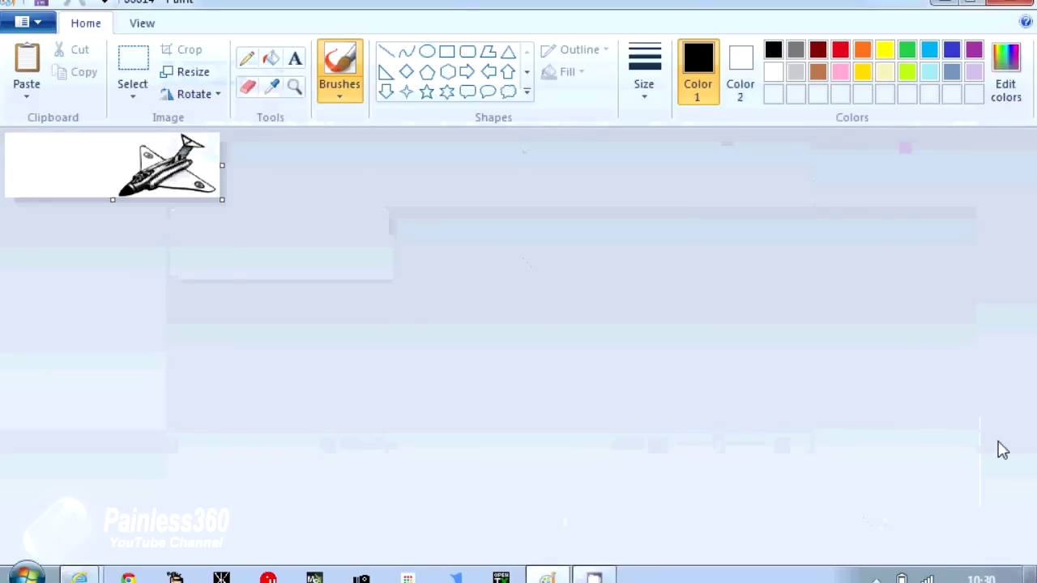
{"action": "left_click", "coordinate": [1024, 579]}
{"action": "left_click", "coordinate": [1025, 580]}
{"action": "left_click", "coordinate": [1025, 580]}
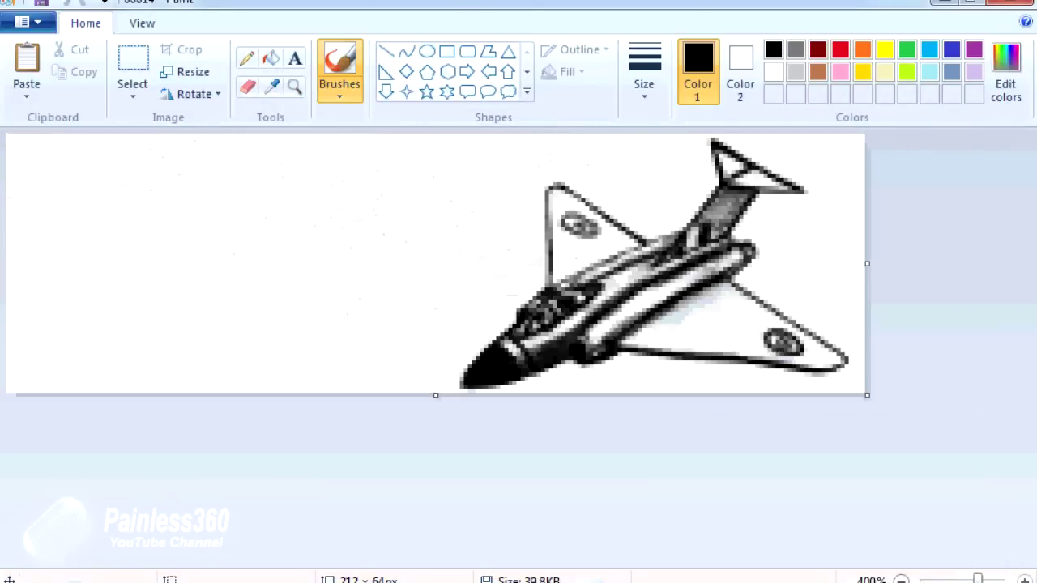
Pick the first plain brush at the thinnest size and draw the upright of the P
{"action": "left_click", "coordinate": [343, 92]}
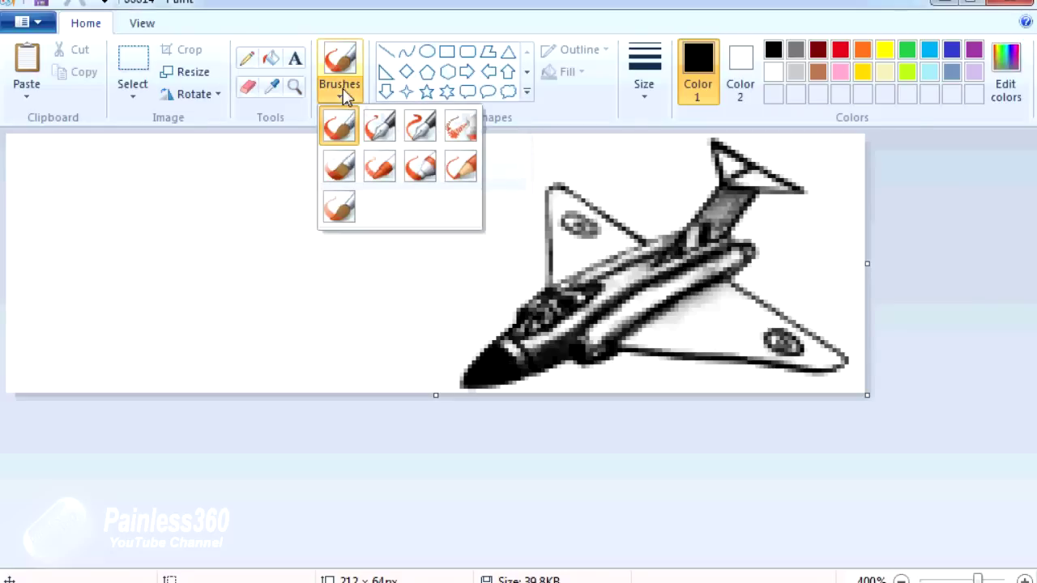
{"action": "left_click", "coordinate": [344, 123]}
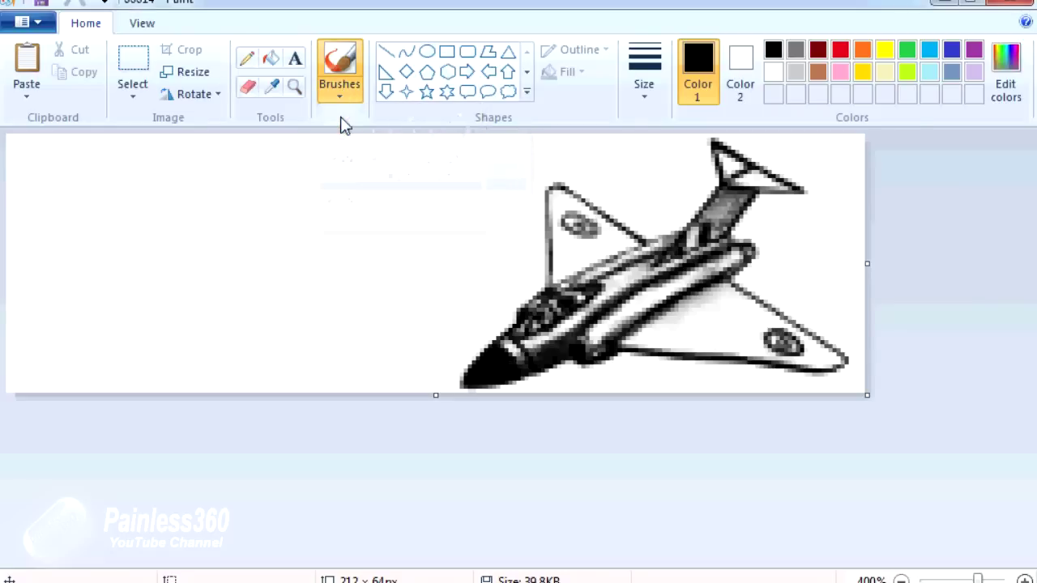
{"action": "left_click", "coordinate": [644, 100]}
{"action": "left_click", "coordinate": [654, 134]}
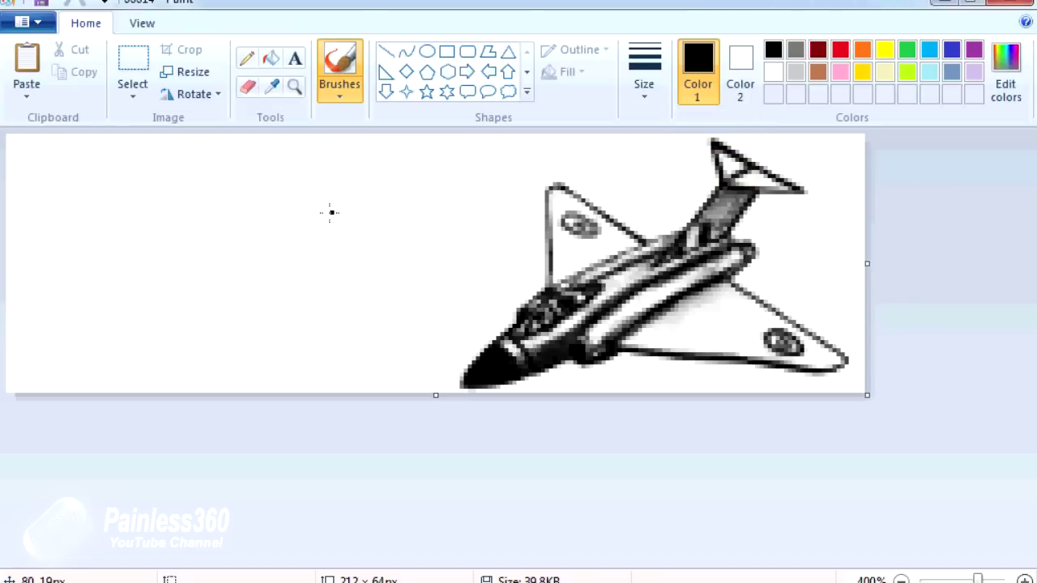
{"action": "left_click", "coordinate": [295, 59]}
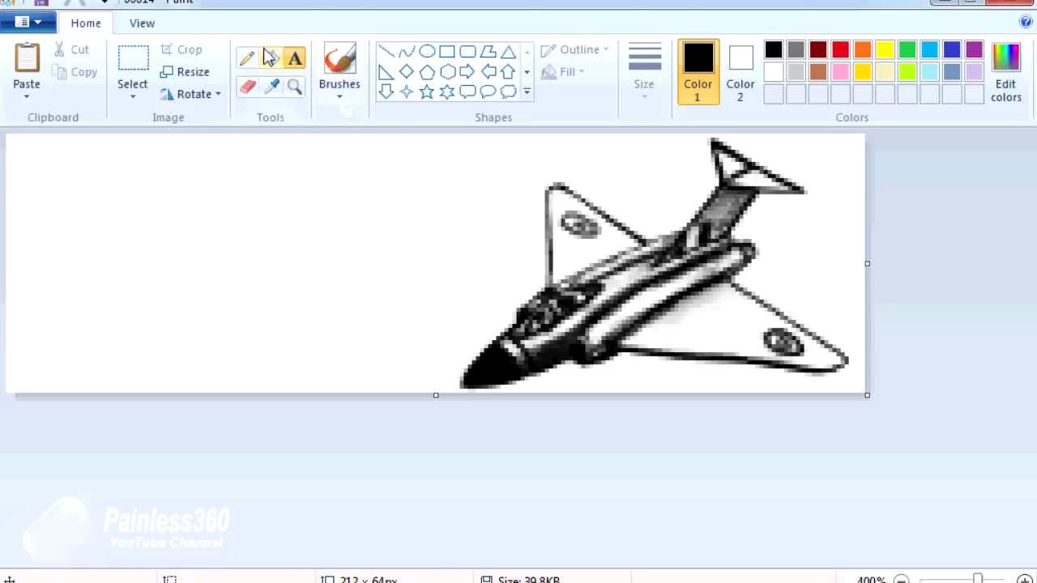
{"action": "left_click", "coordinate": [346, 69]}
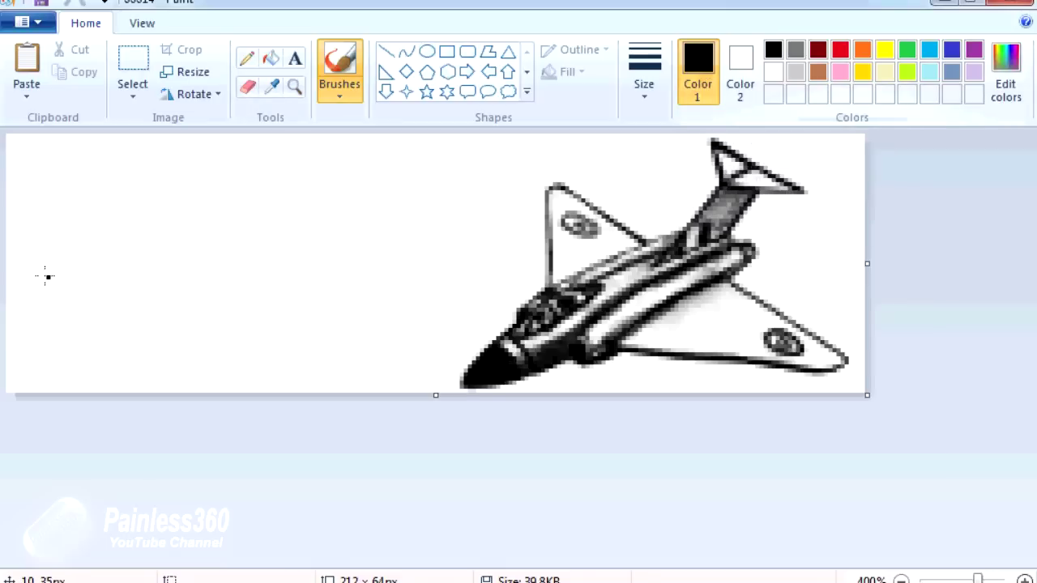
{"action": "mouse_move", "coordinate": [46, 277]}
{"action": "left_mouse_down"}
{"action": "mouse_move", "coordinate": [54, 183]}
{"action": "mouse_move", "coordinate": [84, 184]}
{"action": "mouse_move", "coordinate": [49, 235]}
{"action": "mouse_move", "coordinate": [134, 244]}
{"action": "mouse_move", "coordinate": [150, 275]}
{"action": "left_mouse_up"}
Handwrite the remaining letters and digits of 'Painless360' beside the jet with the brush
{"action": "left_click", "coordinate": [154, 213]}
{"action": "mouse_move", "coordinate": [158, 217]}
{"action": "left_mouse_down"}
{"action": "mouse_move", "coordinate": [177, 261]}
{"action": "mouse_move", "coordinate": [188, 211]}
{"action": "mouse_move", "coordinate": [208, 271]}
{"action": "left_mouse_up"}
{"action": "mouse_move", "coordinate": [233, 180]}
{"action": "left_mouse_down"}
{"action": "mouse_move", "coordinate": [230, 272]}
{"action": "mouse_move", "coordinate": [245, 272]}
{"action": "mouse_move", "coordinate": [267, 233]}
{"action": "mouse_move", "coordinate": [260, 221]}
{"action": "mouse_move", "coordinate": [251, 232]}
{"action": "mouse_move", "coordinate": [260, 259]}
{"action": "mouse_move", "coordinate": [289, 263]}
{"action": "left_mouse_up"}
{"action": "left_click_drag", "start_coordinate": [320, 215], "coordinate": [279, 271]}
{"action": "left_click_drag", "start_coordinate": [362, 213], "coordinate": [329, 259]}
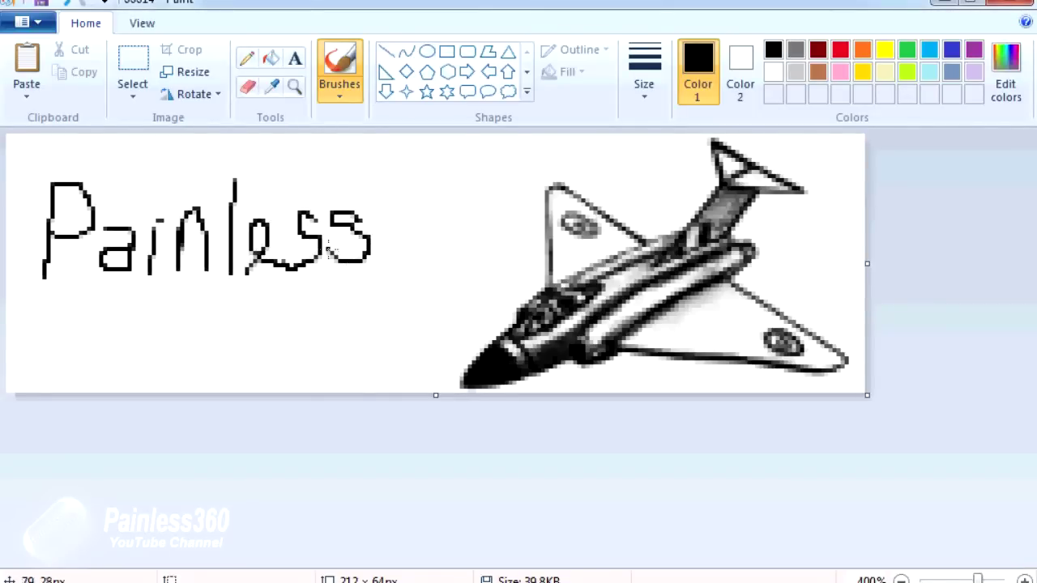
{"action": "mouse_move", "coordinate": [379, 183]}
{"action": "left_mouse_down"}
{"action": "mouse_move", "coordinate": [394, 217]}
{"action": "mouse_move", "coordinate": [371, 253]}
{"action": "left_mouse_up"}
{"action": "mouse_move", "coordinate": [450, 183]}
{"action": "left_mouse_down"}
{"action": "mouse_move", "coordinate": [486, 235]}
{"action": "mouse_move", "coordinate": [435, 212]}
{"action": "left_mouse_up"}
{"action": "mouse_move", "coordinate": [505, 184]}
{"action": "left_mouse_down"}
{"action": "mouse_move", "coordinate": [492, 206]}
{"action": "mouse_move", "coordinate": [505, 183]}
{"action": "left_mouse_up"}
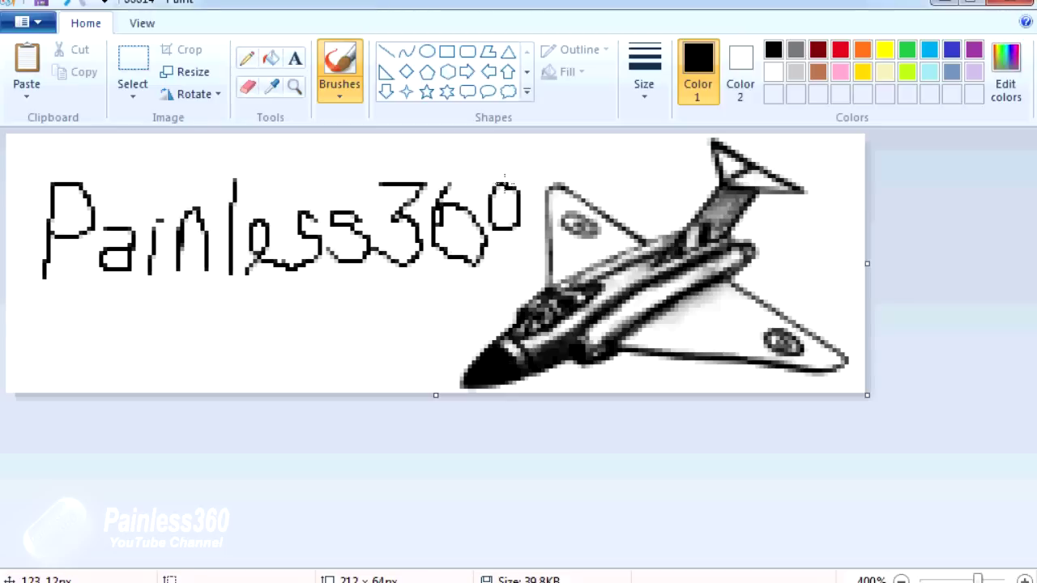
{"action": "left_click", "coordinate": [35, 29]}
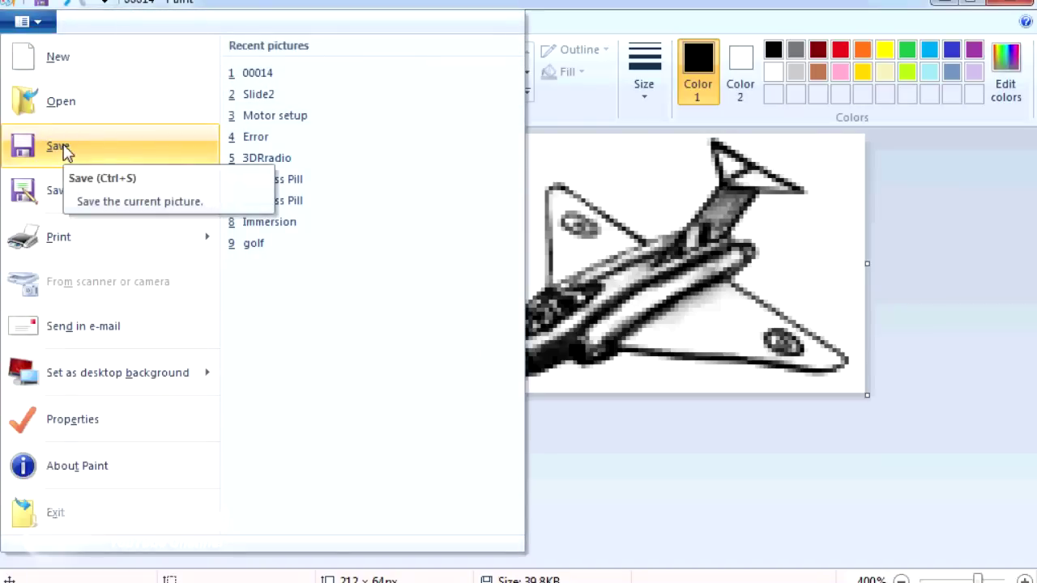
Save the 00014 picture with the new Painless360 lettering
{"action": "left_click", "coordinate": [65, 150]}
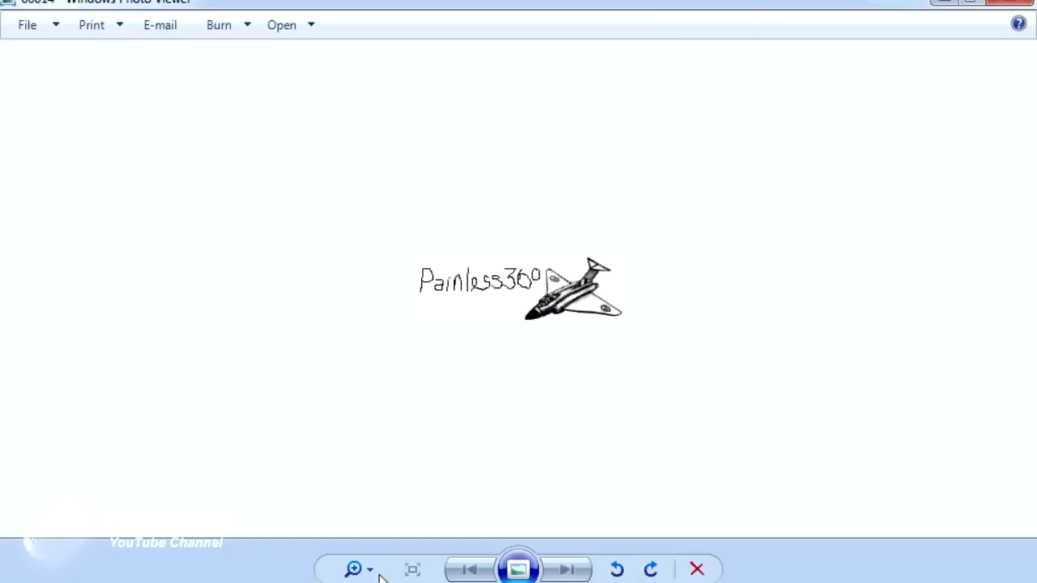
Zoom the finished 00014 splash screen in until it fills the viewer window
{"action": "left_click", "coordinate": [366, 569]}
{"action": "left_click_drag", "start_coordinate": [368, 571], "coordinate": [365, 537]}
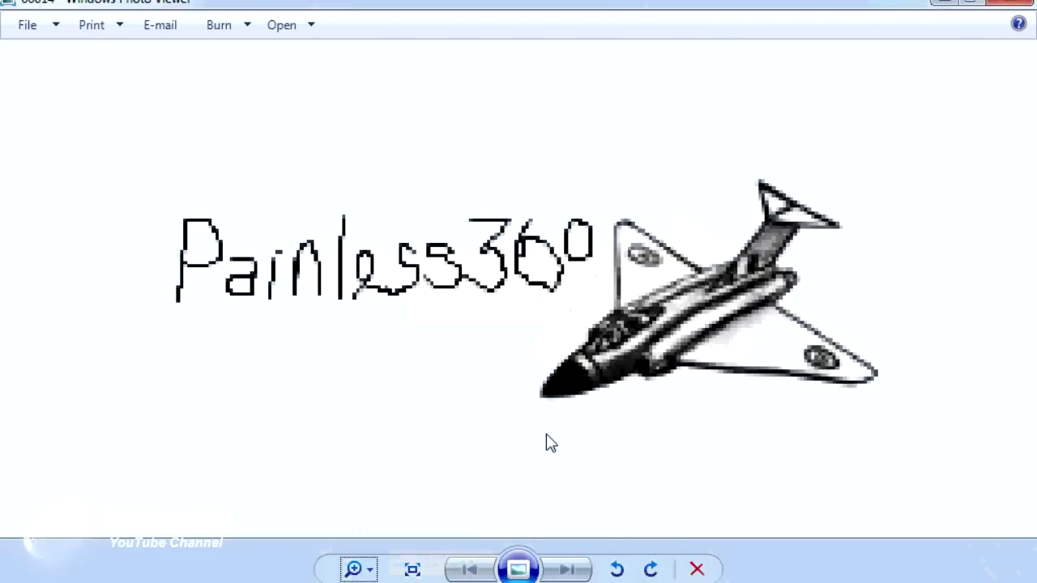